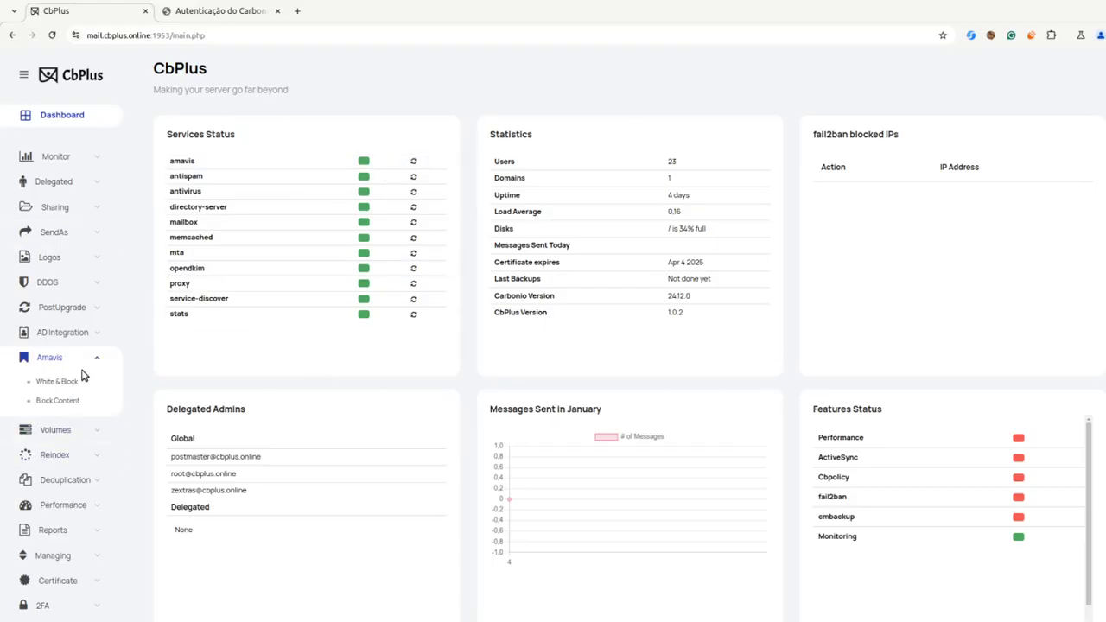
Open the Amavis White & Block page and check the cbplus.online domain.
left_click(56, 383)
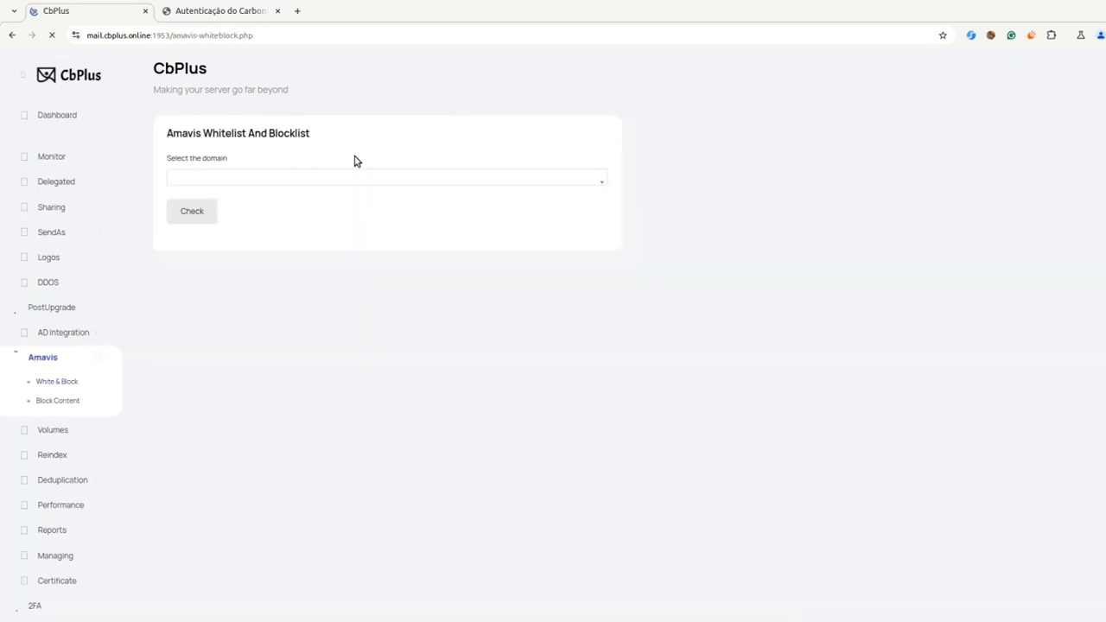
left_click(296, 184)
left_click(240, 226)
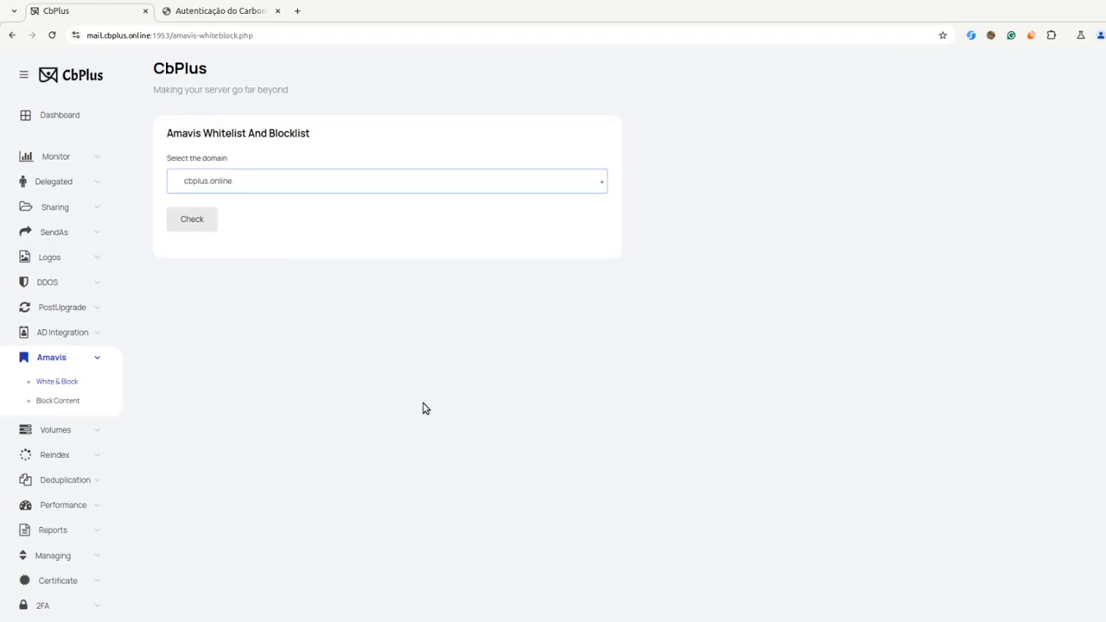
left_click(198, 228)
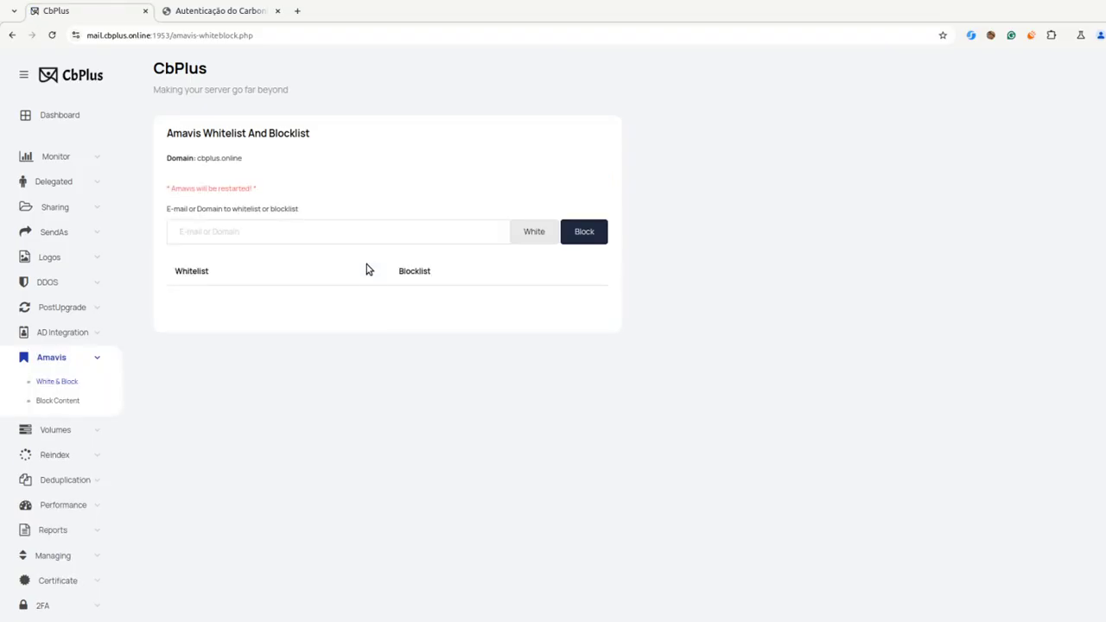
double_click(188, 274)
double_click(424, 274)
left_click(425, 273)
triple_click(180, 190)
left_click(180, 190)
Add test.com.br to the domain's blocklist.
left_click(214, 231)
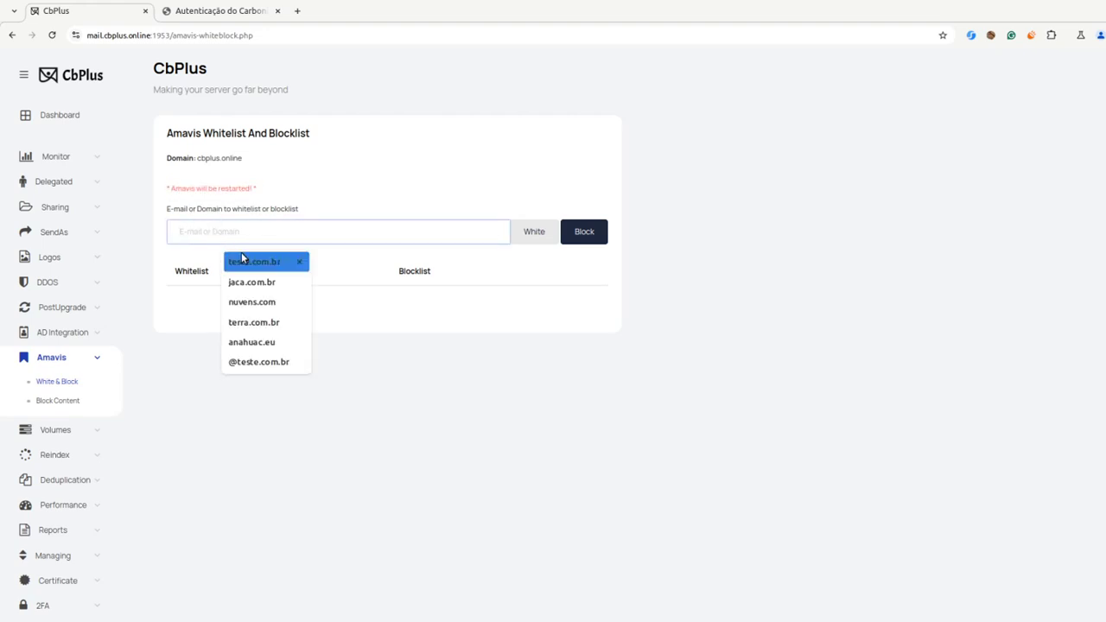
left_click(246, 259)
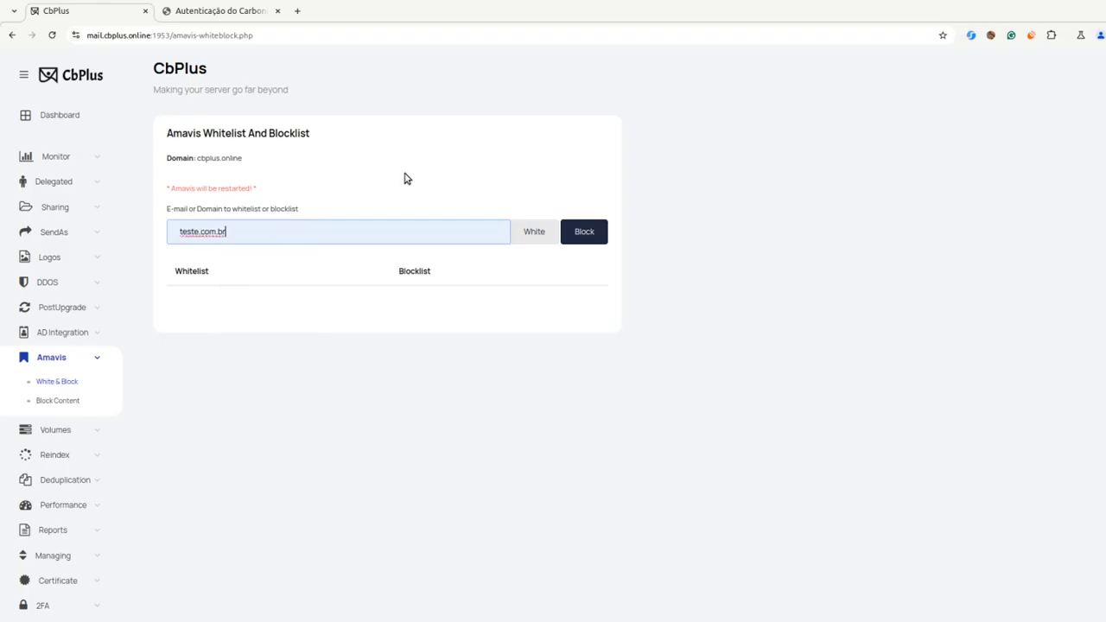
left_click(193, 233)
key("Delete")
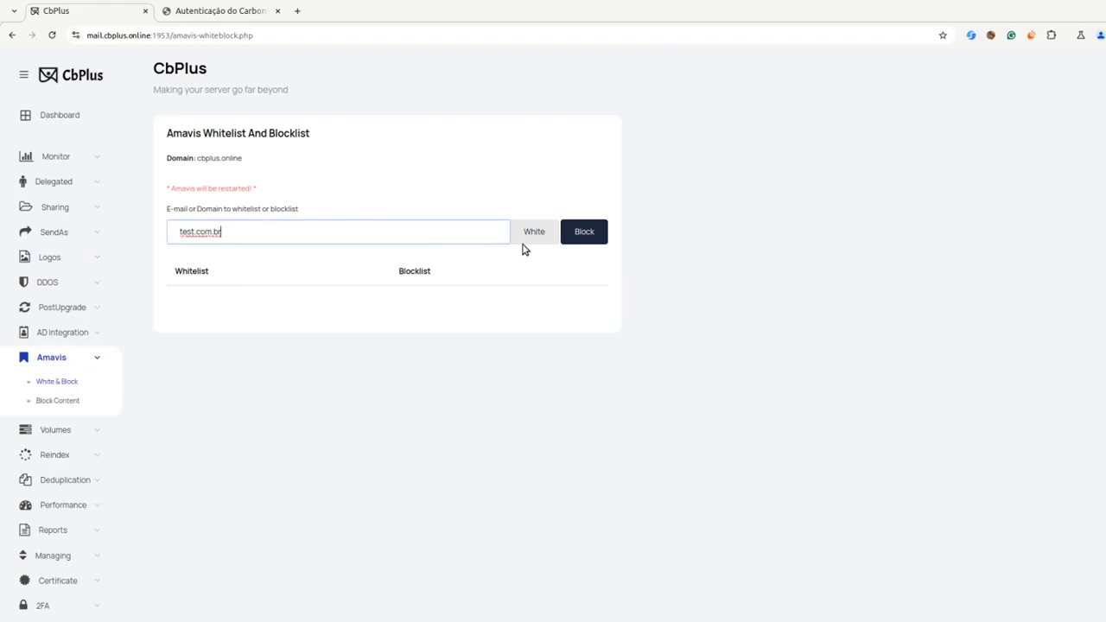
left_click(582, 237)
left_click(575, 233)
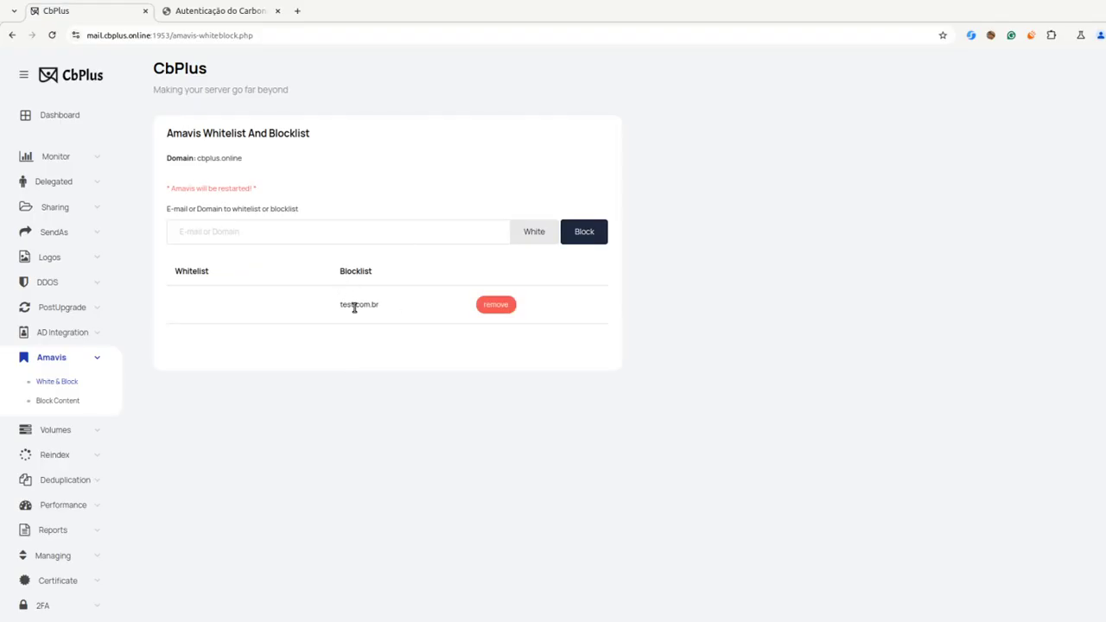
double_click(354, 272)
left_click(354, 271)
double_click(351, 304)
left_click(350, 304)
triple_click(212, 161)
left_click(234, 158)
Add cliudmkt.com to the domain's whitelist.
left_click(247, 232)
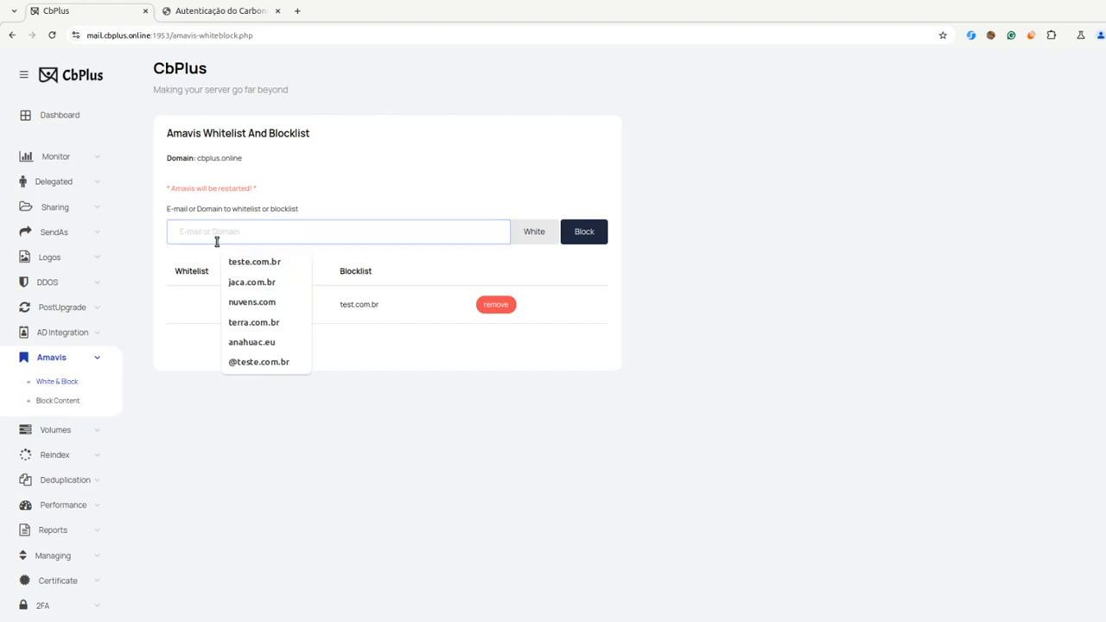
type("cliud")
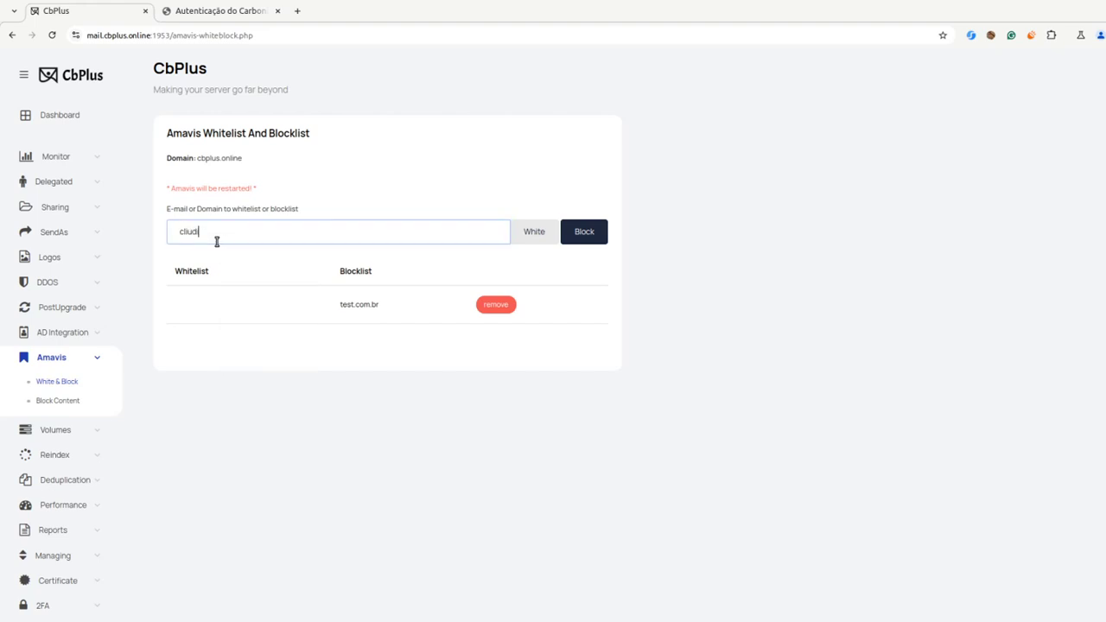
type("mkt.com")
left_click(522, 240)
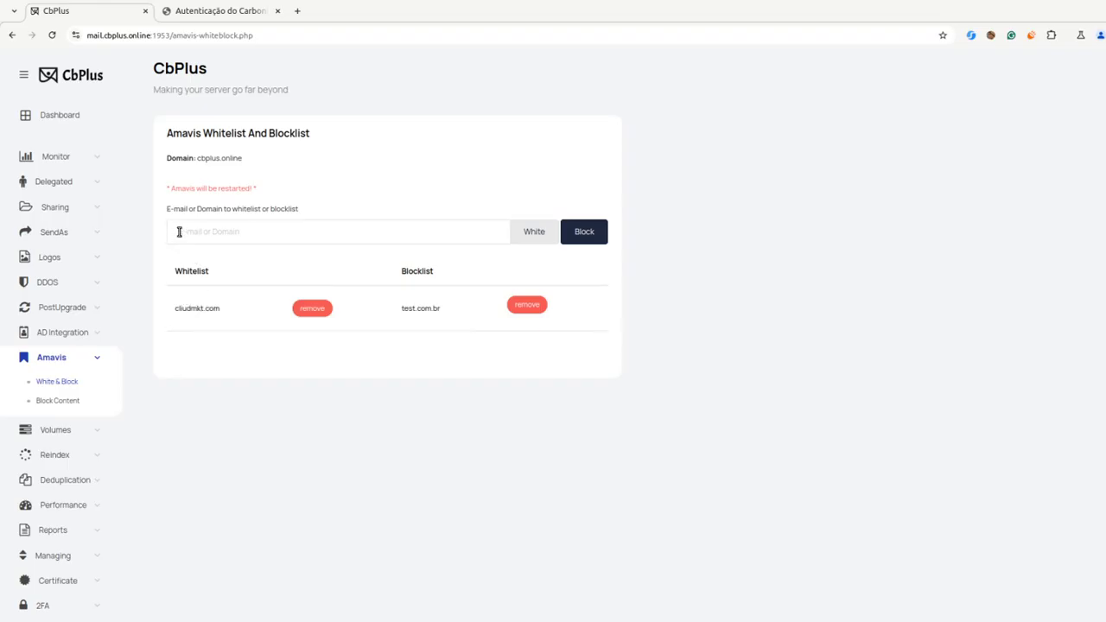
Open the Amavis Block Content page.
left_click(49, 402)
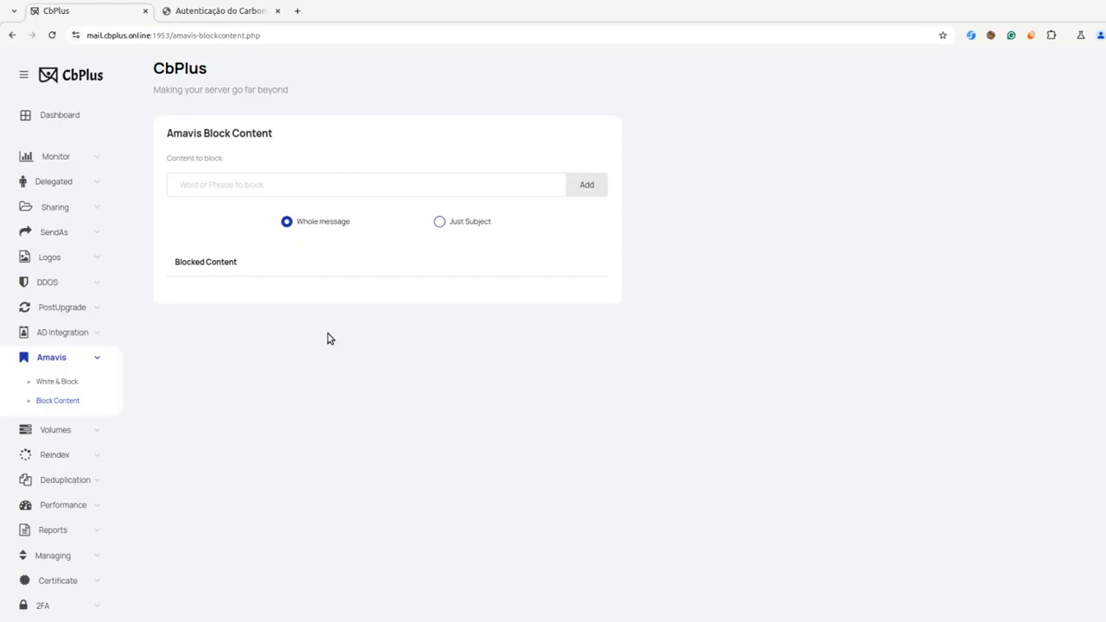
scroll(327, 338, "down", 2)
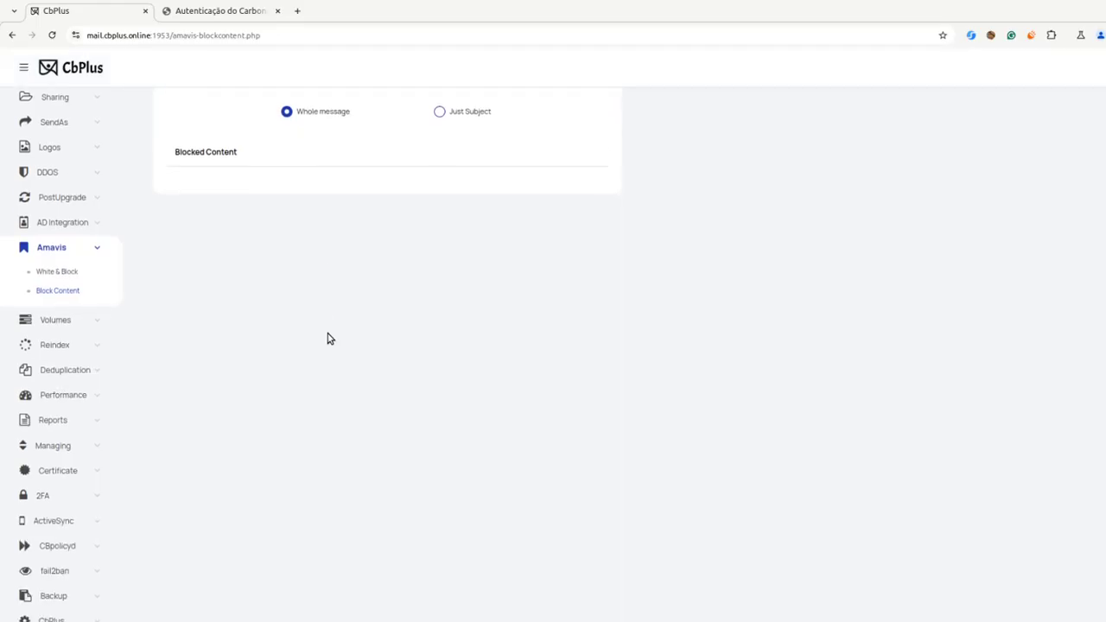
scroll(314, 152, "up", 2)
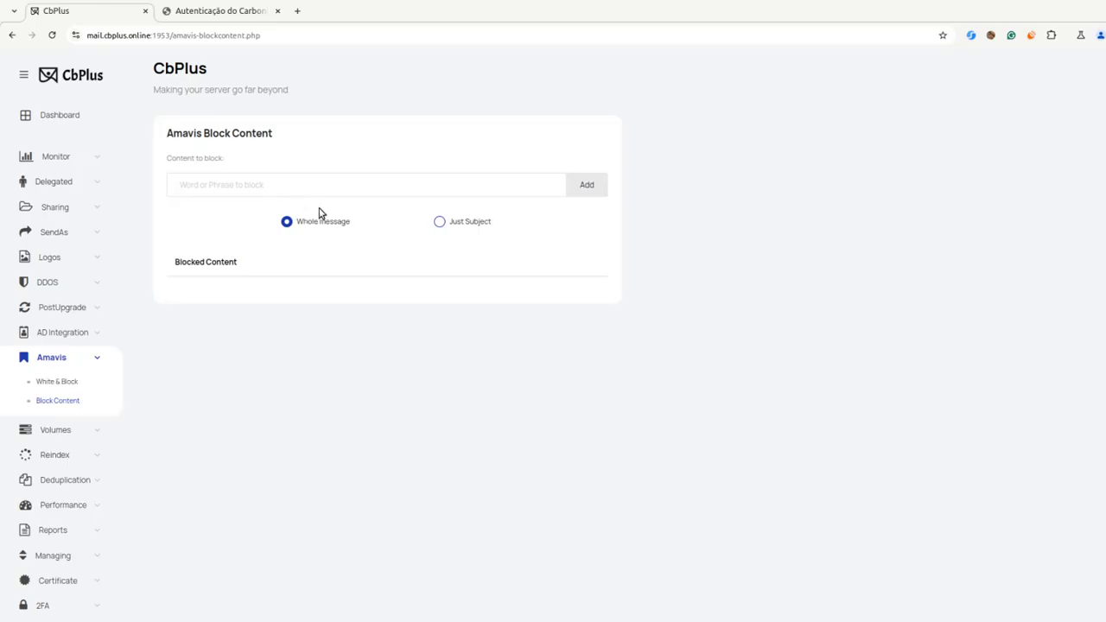
Block the phrase "change your password" in the whole message.
left_click(251, 183)
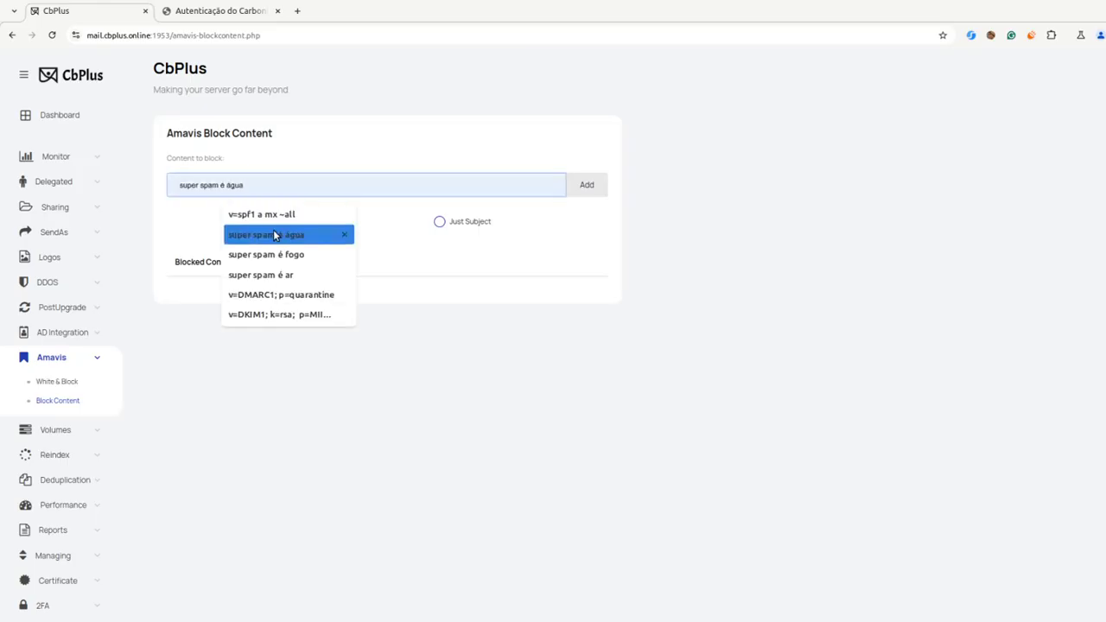
key("Down")
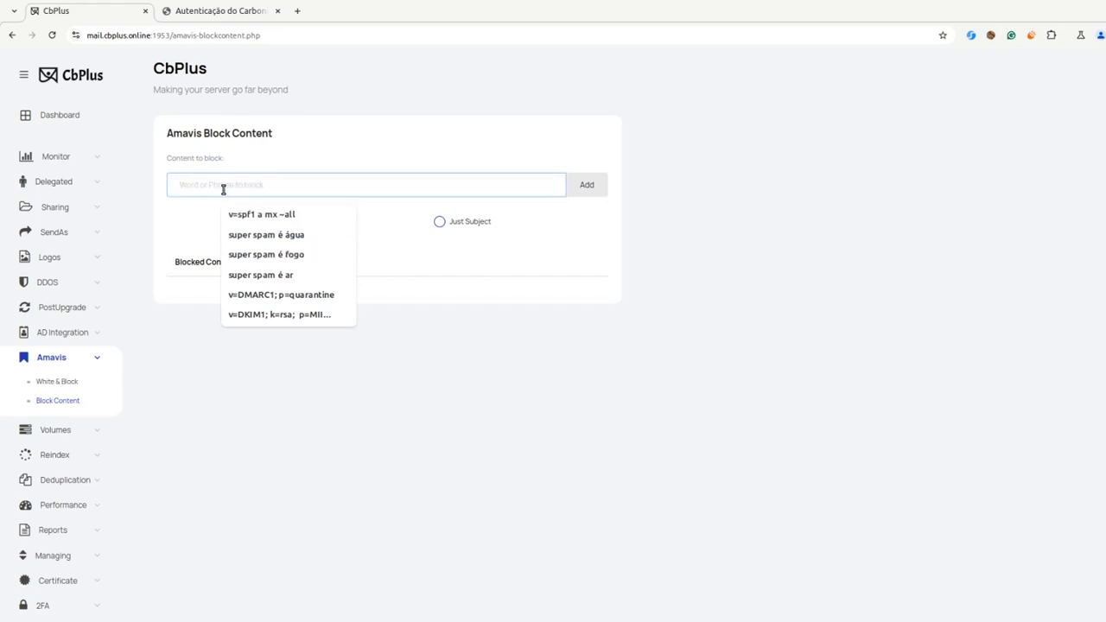
type("chan")
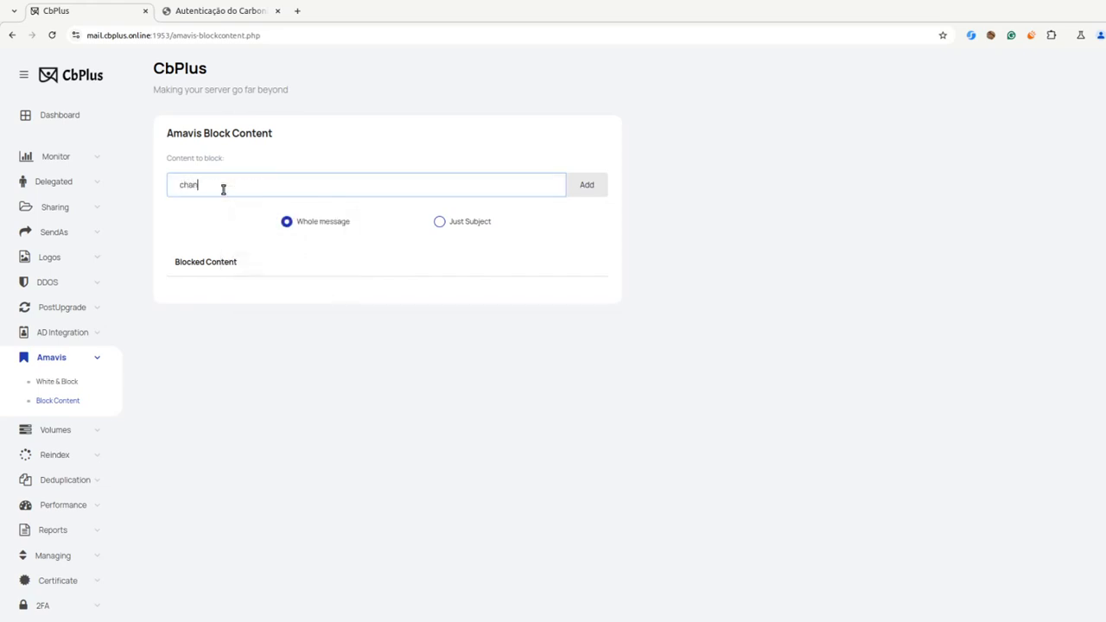
type("ge your password")
left_click_drag(273, 191, 171, 189)
left_click(222, 230)
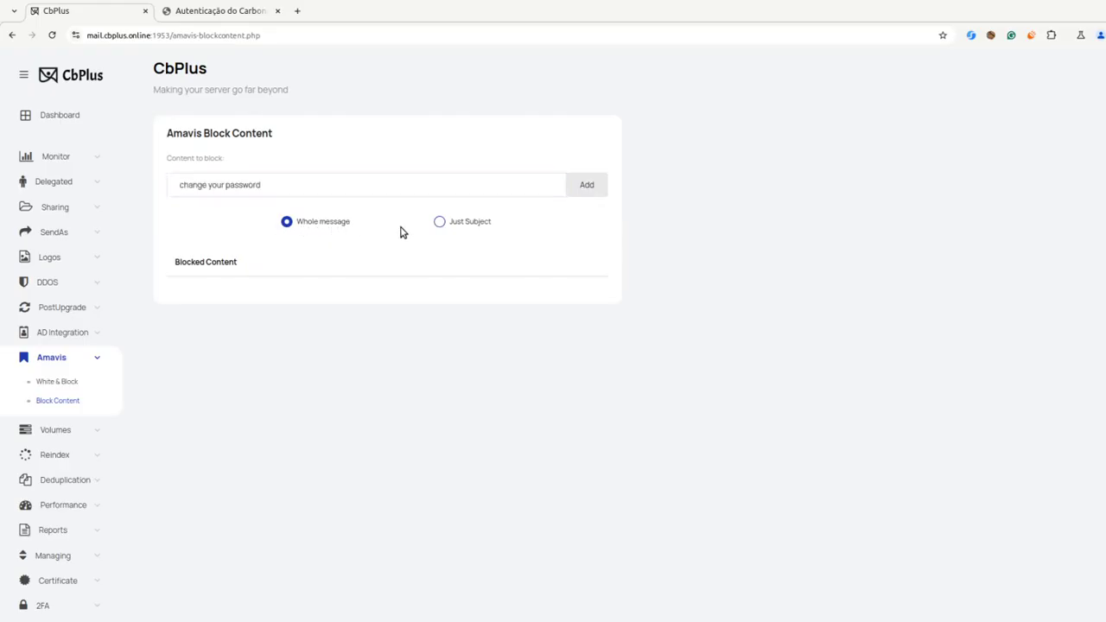
left_click(580, 184)
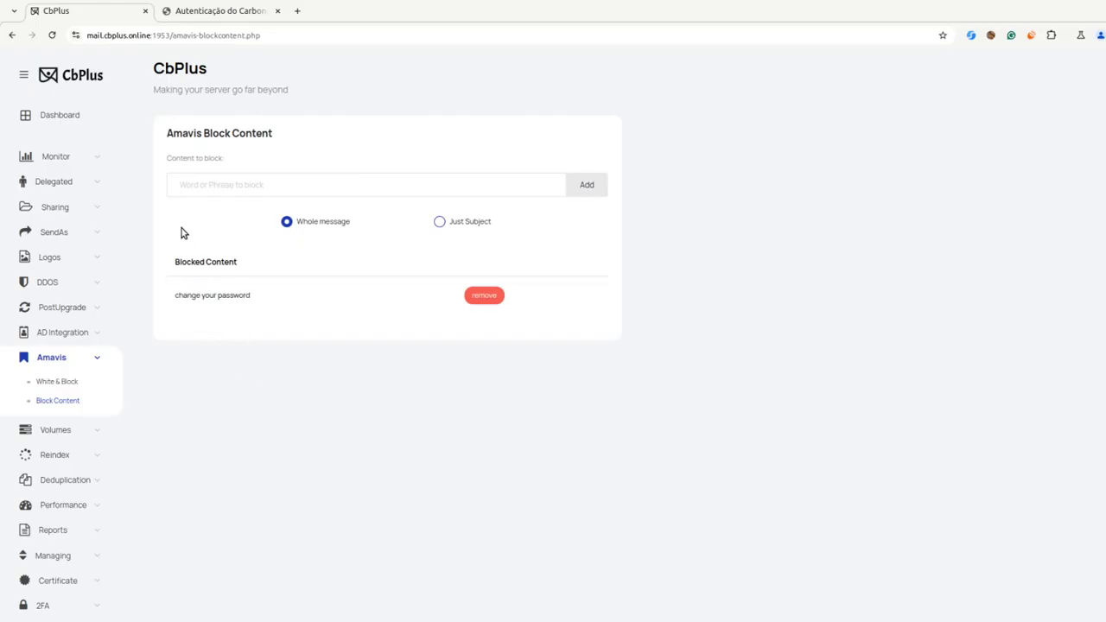
left_click(204, 185)
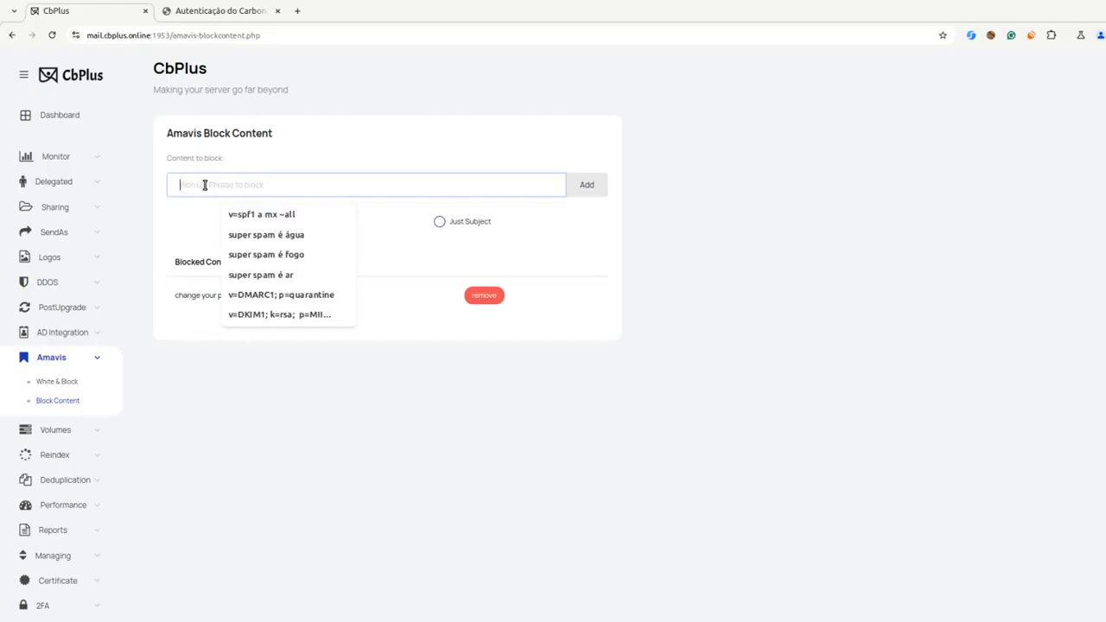
left_click(202, 219)
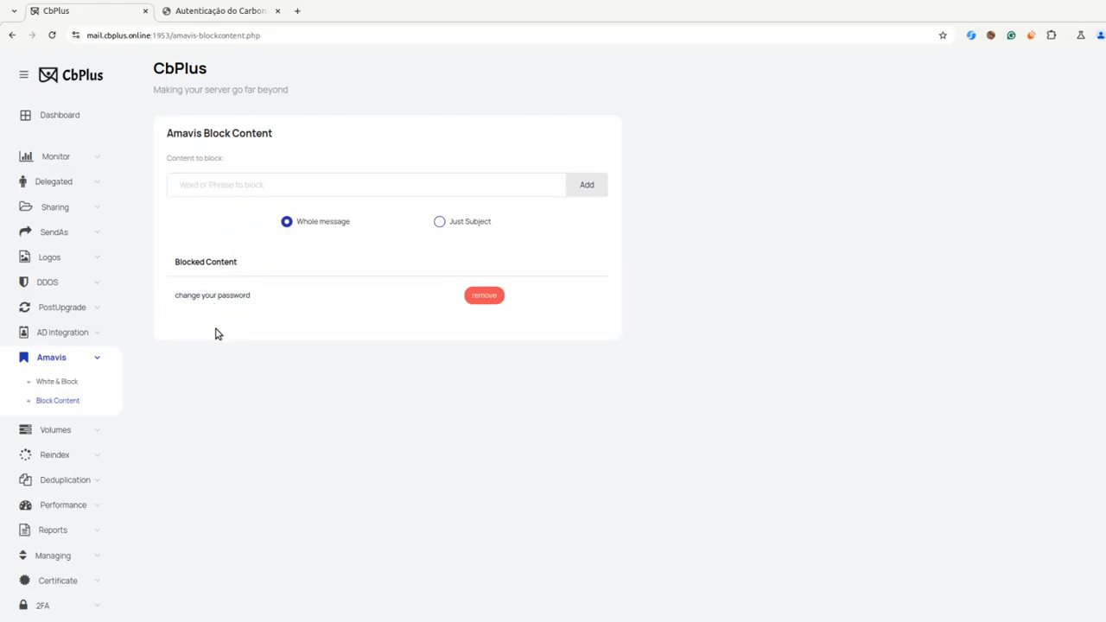